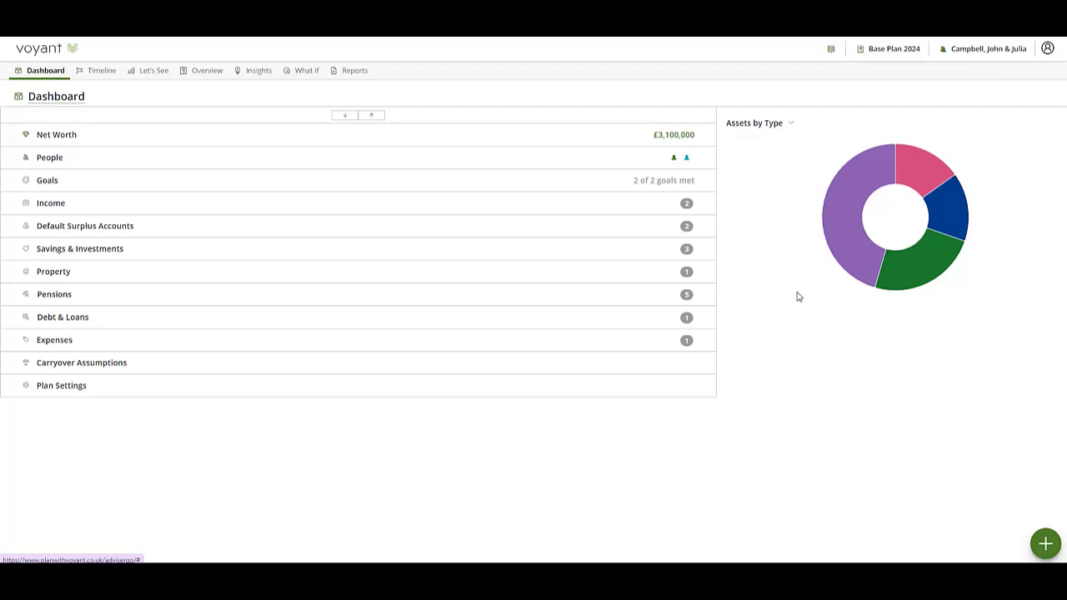
Step: View the single-plan chart, ending with Base Plan 2024 as the displayed plan instead of the cash savings what-if plan
{"action": "left_click", "coordinate": [160, 72]}
{"action": "left_click", "coordinate": [162, 104]}
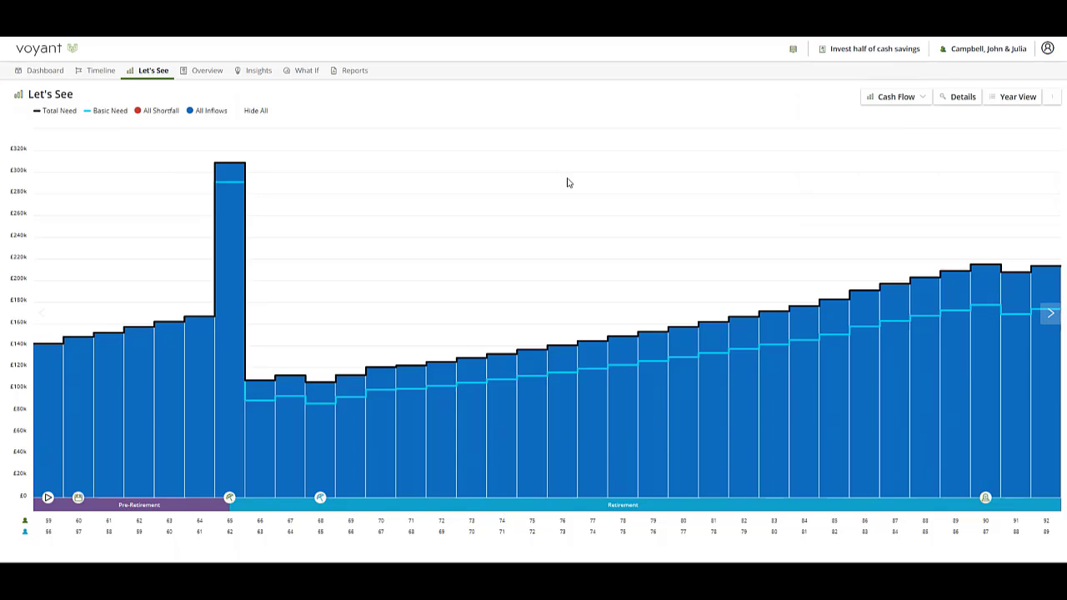
{"action": "left_click", "coordinate": [862, 48]}
{"action": "left_click", "coordinate": [847, 68]}
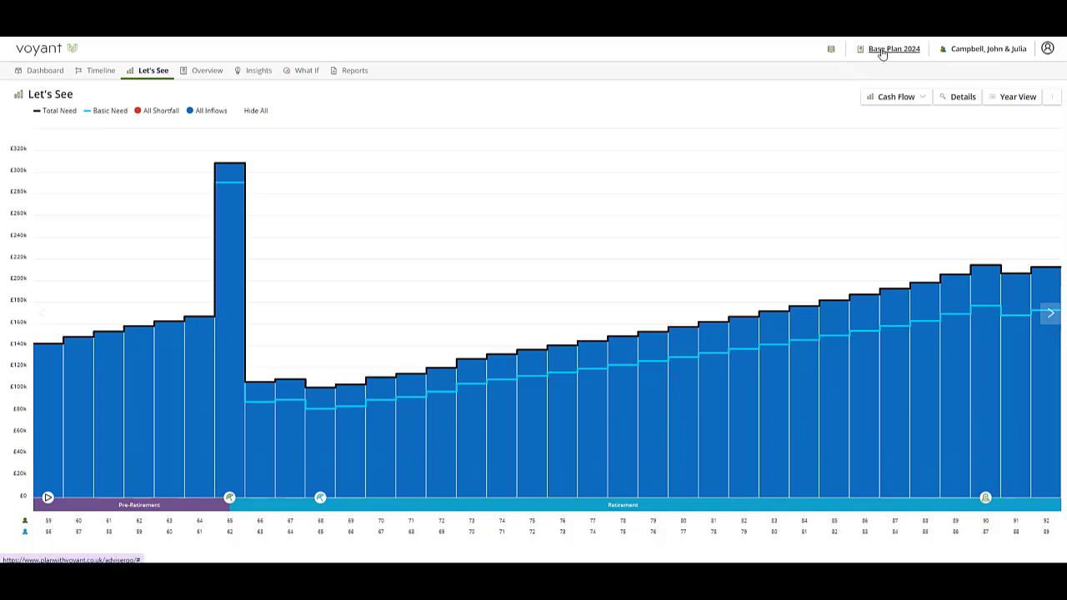
Step: Start the Update and Promote process for Base Plan 2024 and proceed to its date selection
{"action": "left_click", "coordinate": [882, 50]}
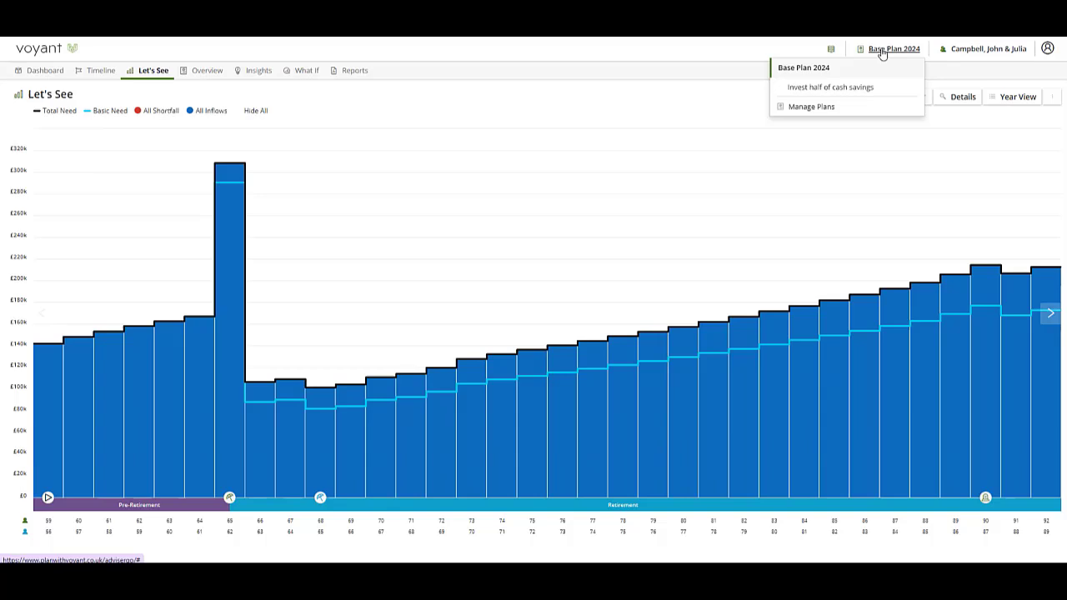
{"action": "left_click", "coordinate": [835, 104]}
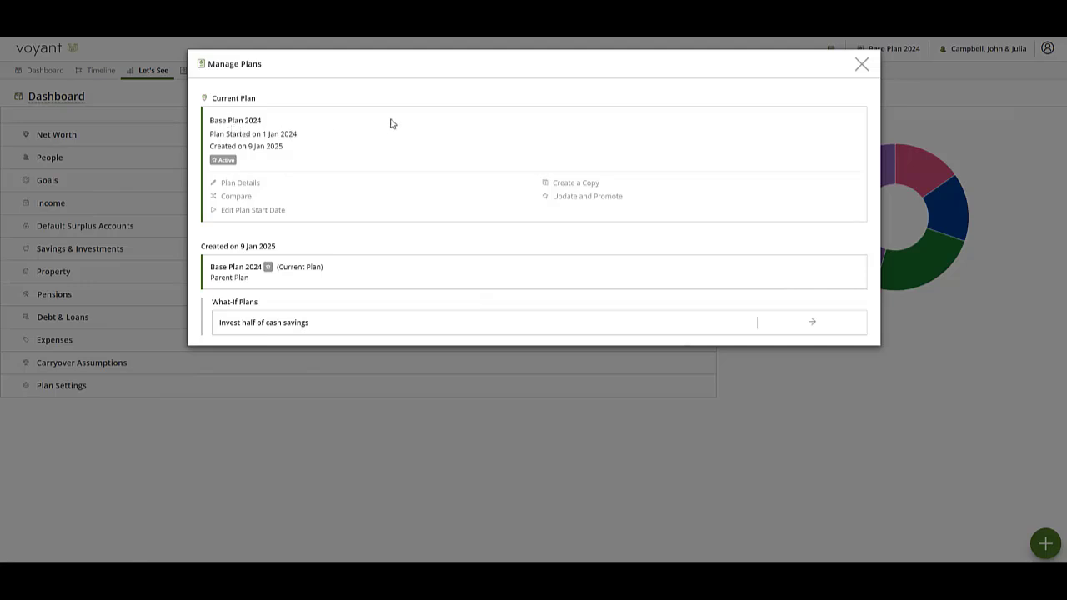
{"action": "left_click", "coordinate": [610, 200]}
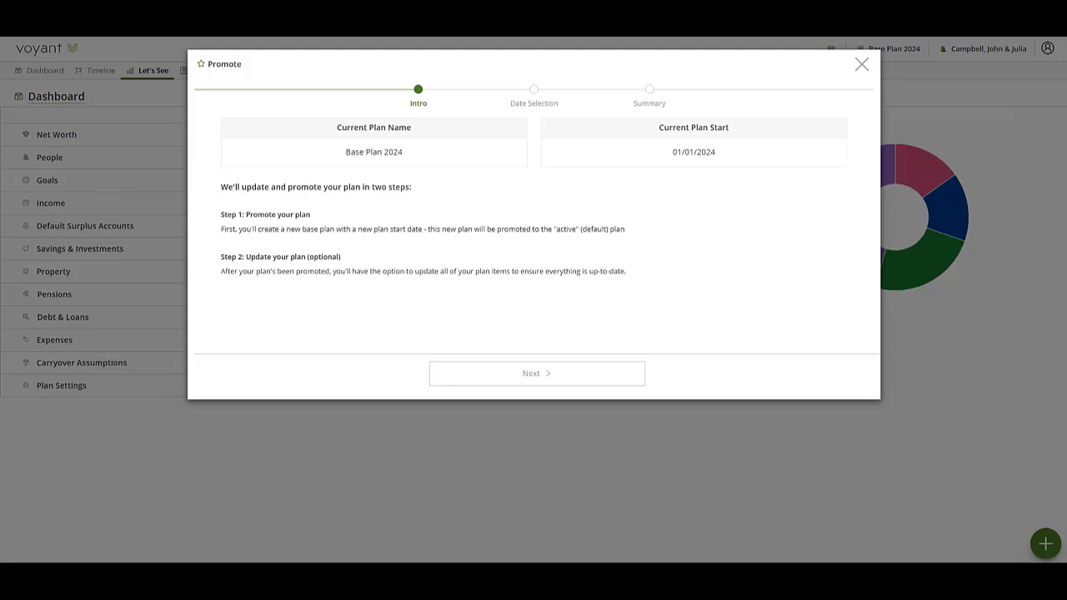
{"action": "left_click", "coordinate": [533, 372]}
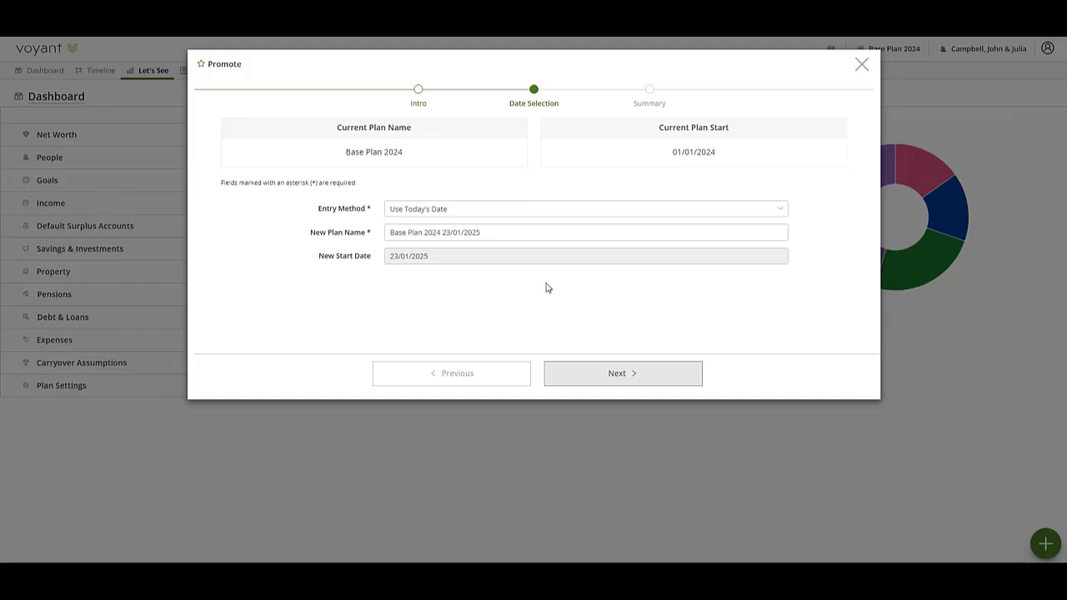
Step: Switch the promotion to a manually set date, name the new plan Base Plan 2025 and make it start on 01/01/2025
{"action": "left_click", "coordinate": [471, 212]}
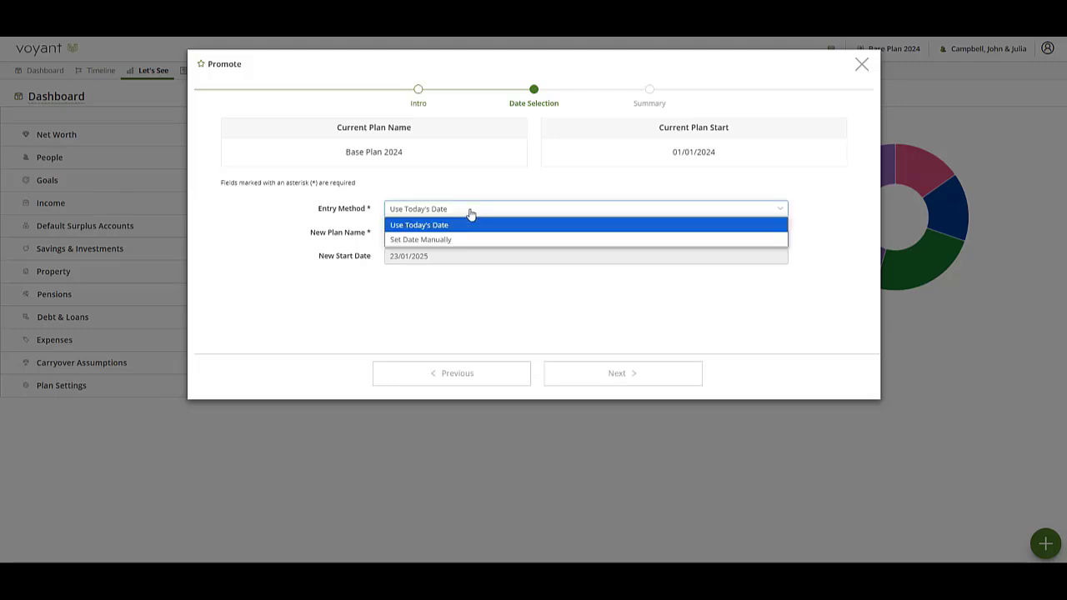
{"action": "left_click", "coordinate": [440, 242]}
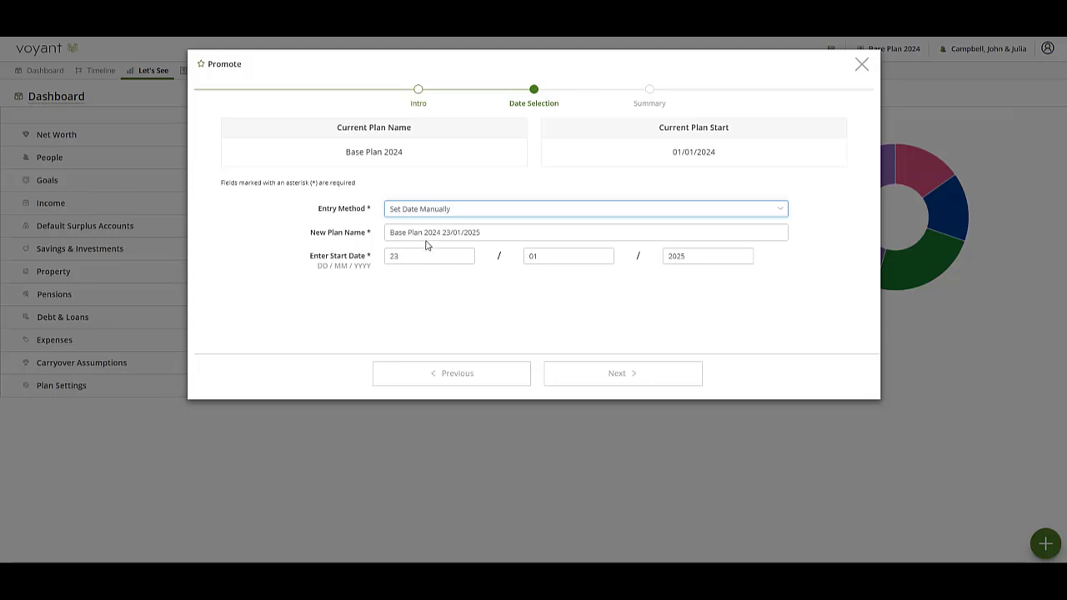
{"action": "left_click_drag", "start_coordinate": [425, 233], "coordinate": [464, 232]}
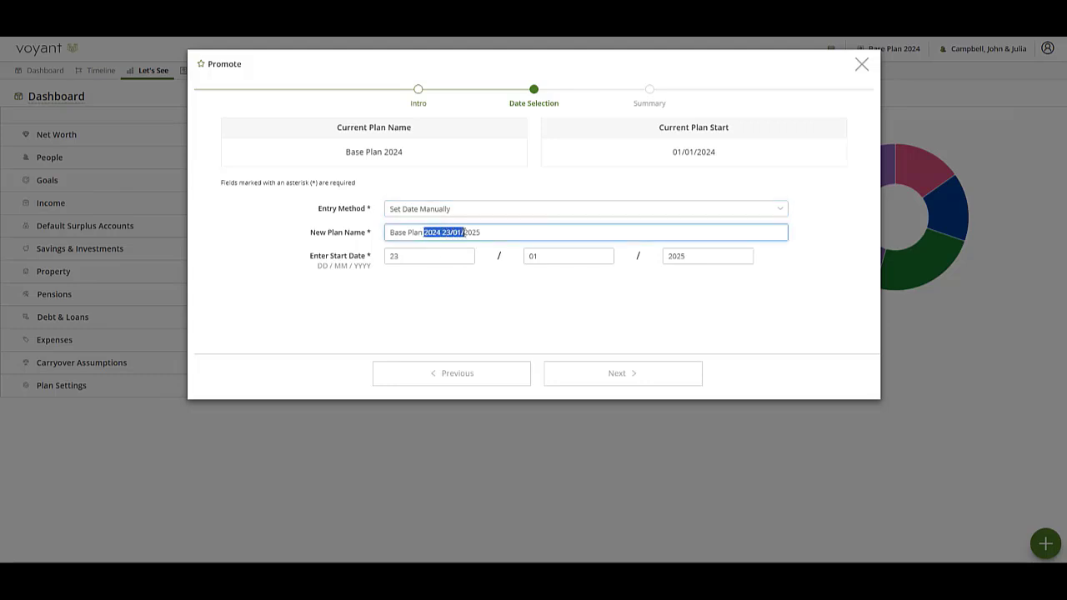
{"action": "key", "text": "BackSpace"}
{"action": "left_click", "coordinate": [389, 255]}
{"action": "double_click", "coordinate": [387, 256]}
{"action": "type", "text": "0"}
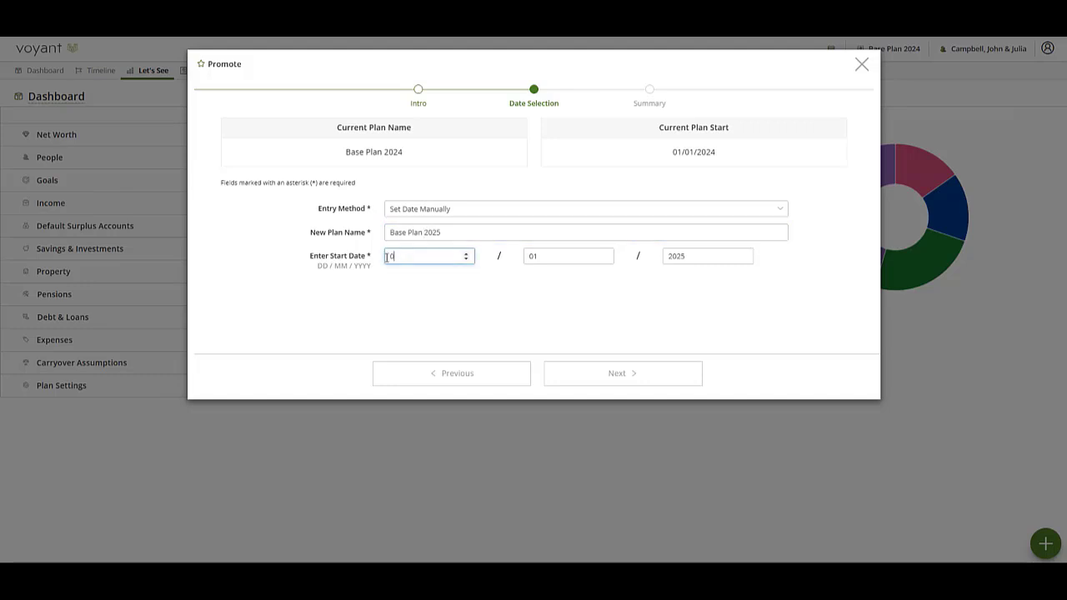
{"action": "type", "text": "1"}
Step: Promote Base Plan 2025 and confirm that it replaces the previous base plan
{"action": "left_click", "coordinate": [641, 375]}
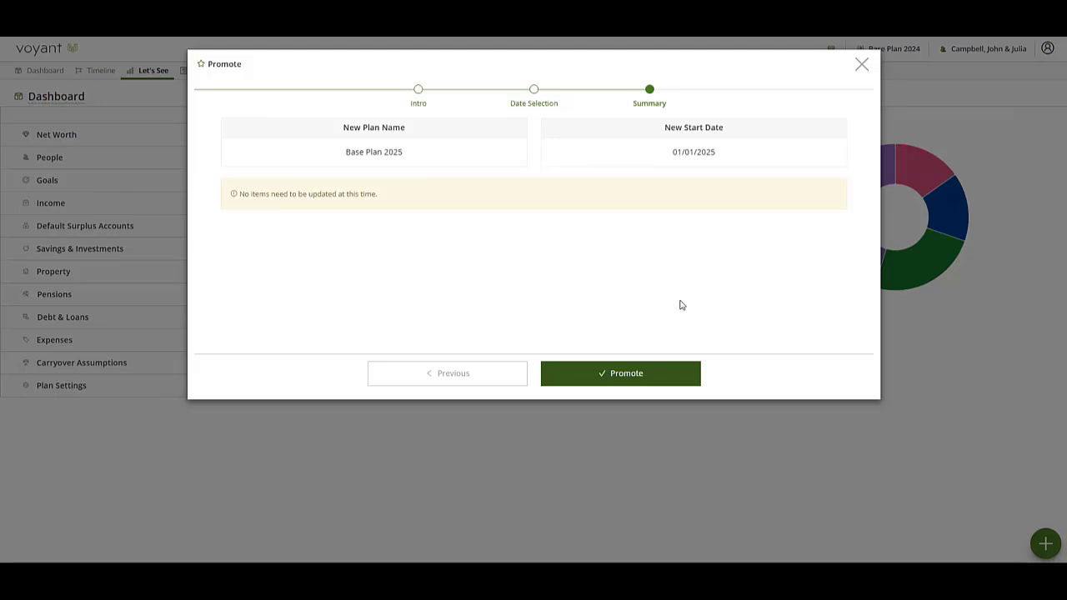
{"action": "left_click", "coordinate": [634, 377]}
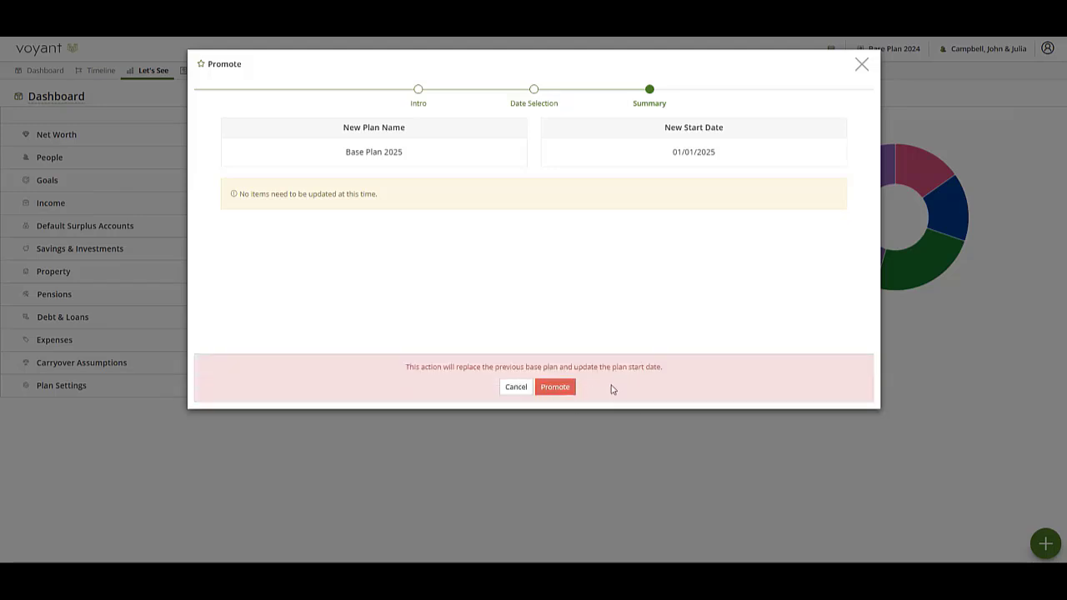
{"action": "left_click", "coordinate": [564, 394]}
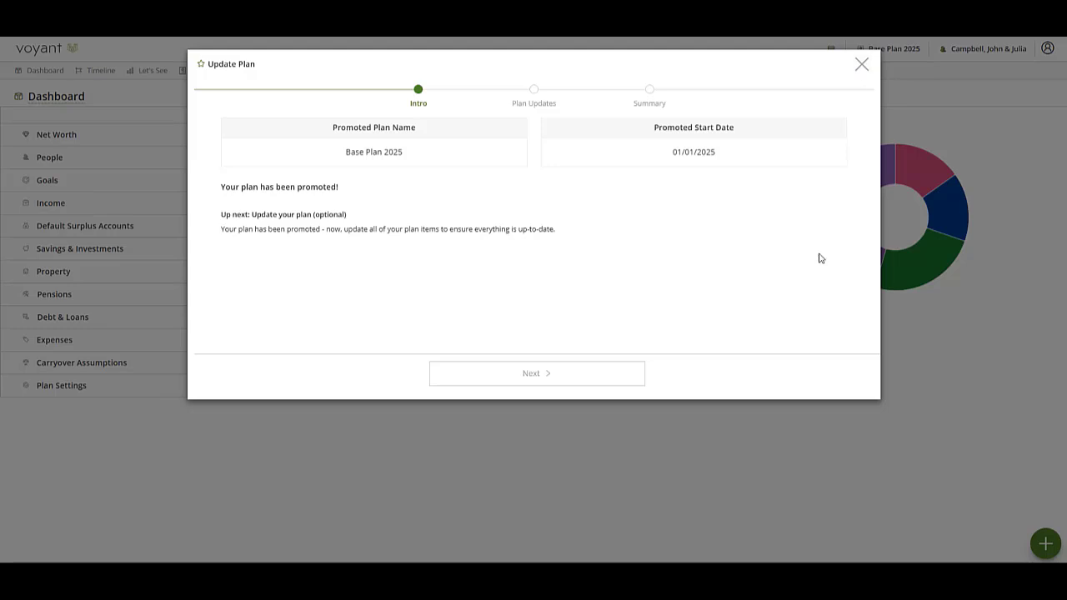
Step: Begin the plan item updates and set the first salary in the incomes to £100,000
{"action": "left_click", "coordinate": [553, 376]}
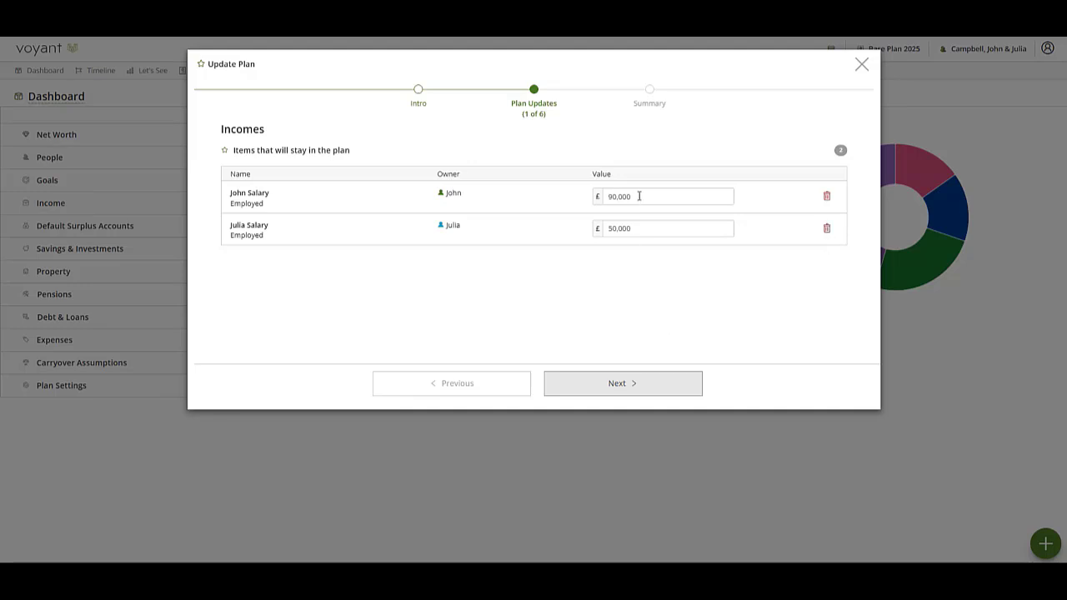
{"action": "left_click_drag", "start_coordinate": [640, 196], "coordinate": [584, 198]}
{"action": "type", "text": "100,000"}
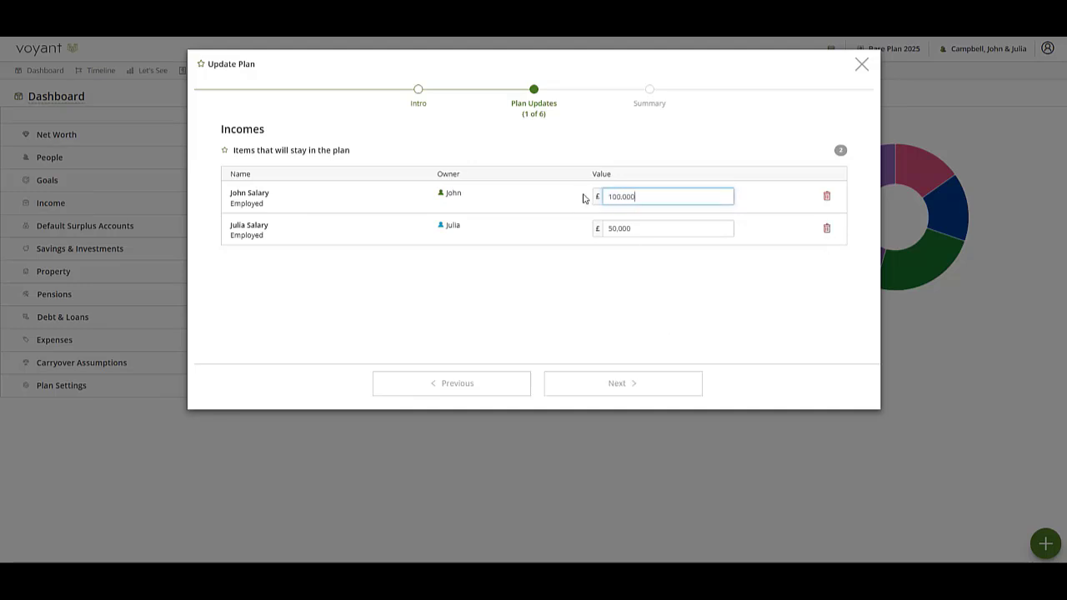
{"action": "left_click", "coordinate": [634, 382]}
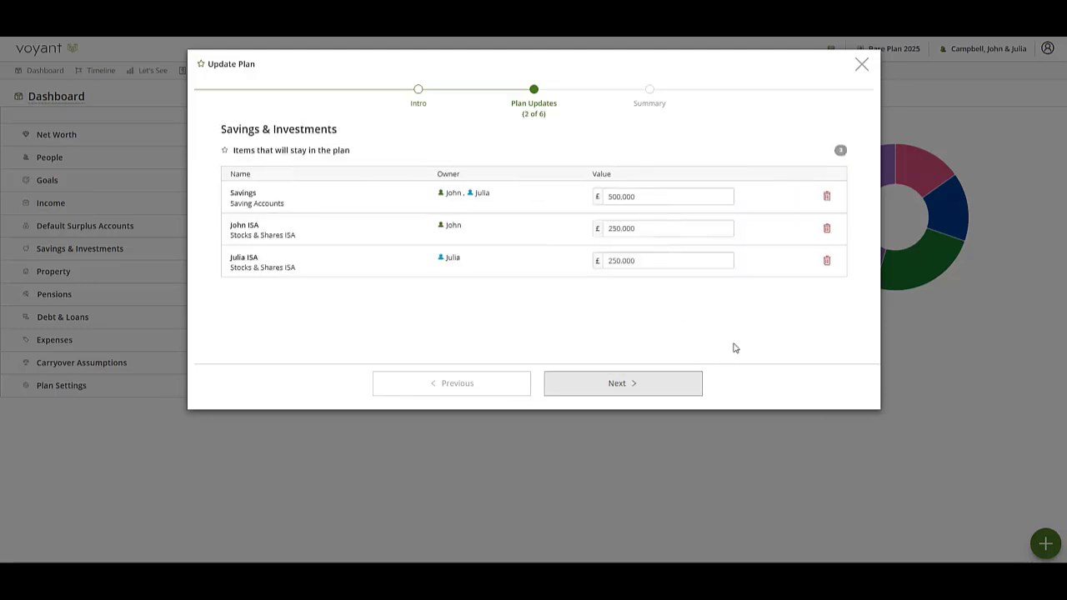
Step: Keep the savings, property, pension, debt and expense items as they are, and apply the plan update
{"action": "left_click", "coordinate": [646, 384]}
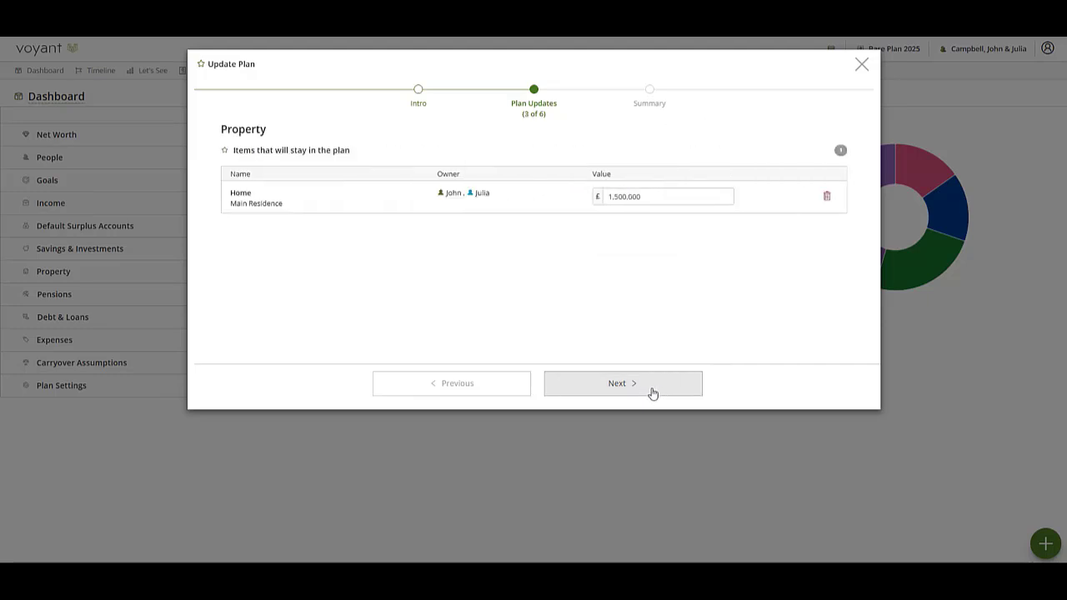
{"action": "left_click", "coordinate": [652, 393]}
{"action": "left_click", "coordinate": [653, 393]}
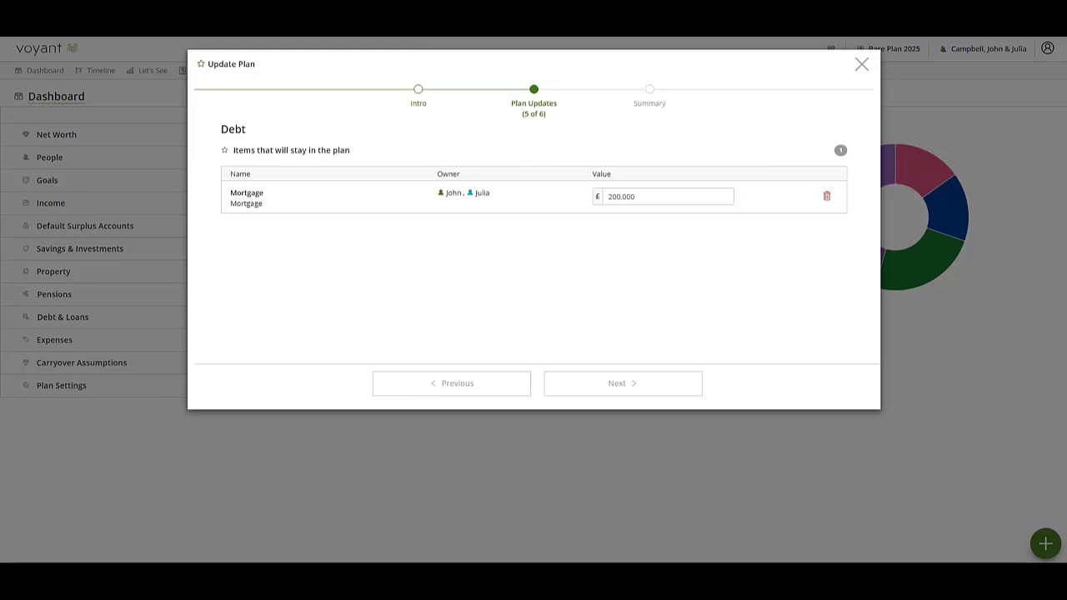
{"action": "left_click", "coordinate": [649, 388]}
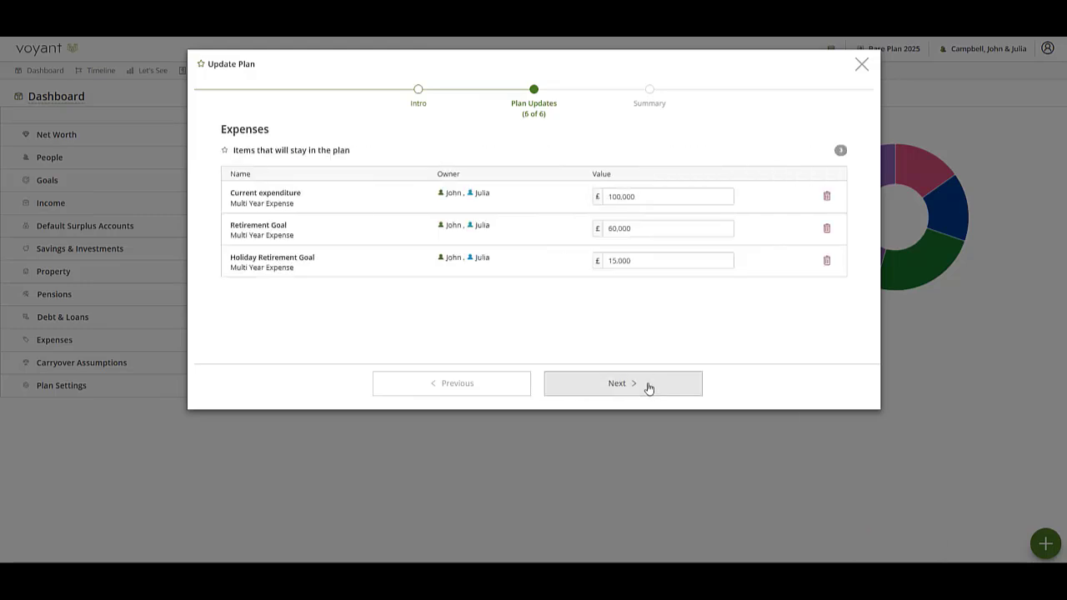
{"action": "left_click", "coordinate": [649, 388]}
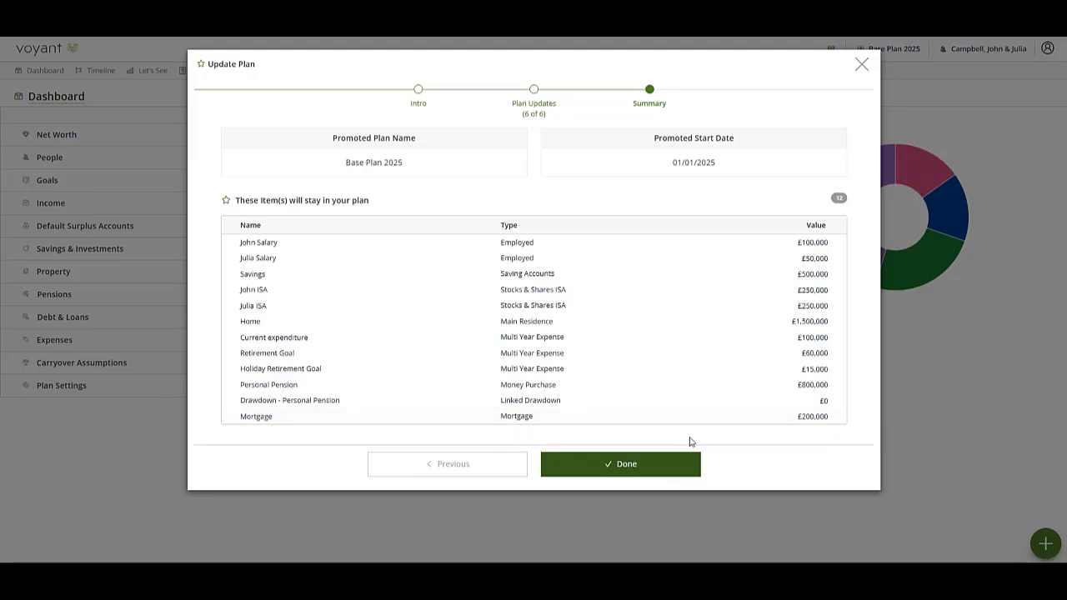
{"action": "left_click", "coordinate": [655, 464]}
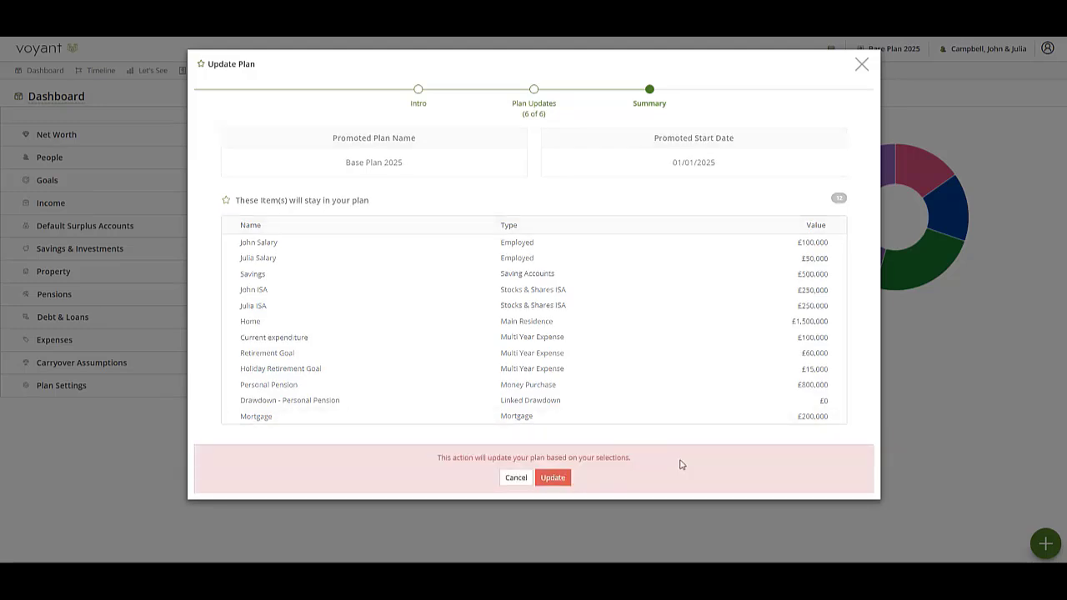
{"action": "left_click", "coordinate": [554, 478]}
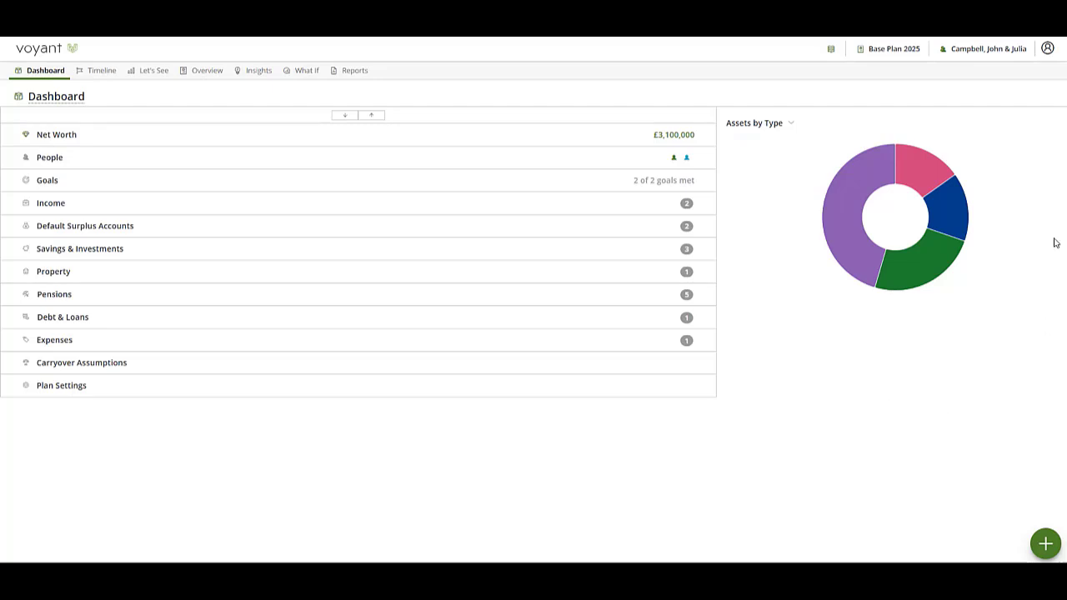
Step: Show all plans in the plan list, including the former base plan and its what-if plan
{"action": "left_click", "coordinate": [904, 52]}
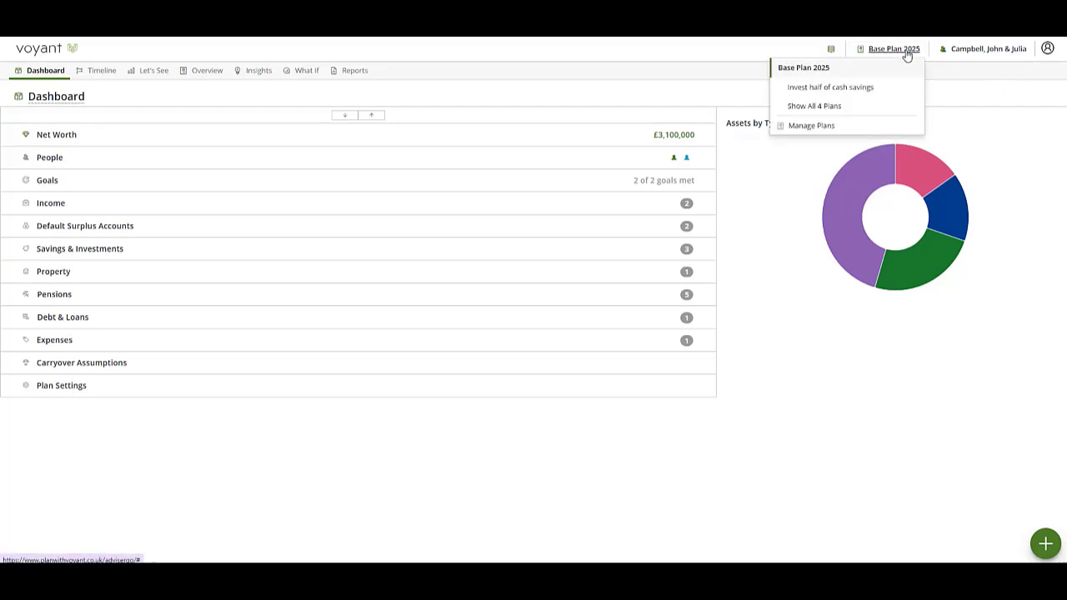
{"action": "left_click", "coordinate": [837, 111]}
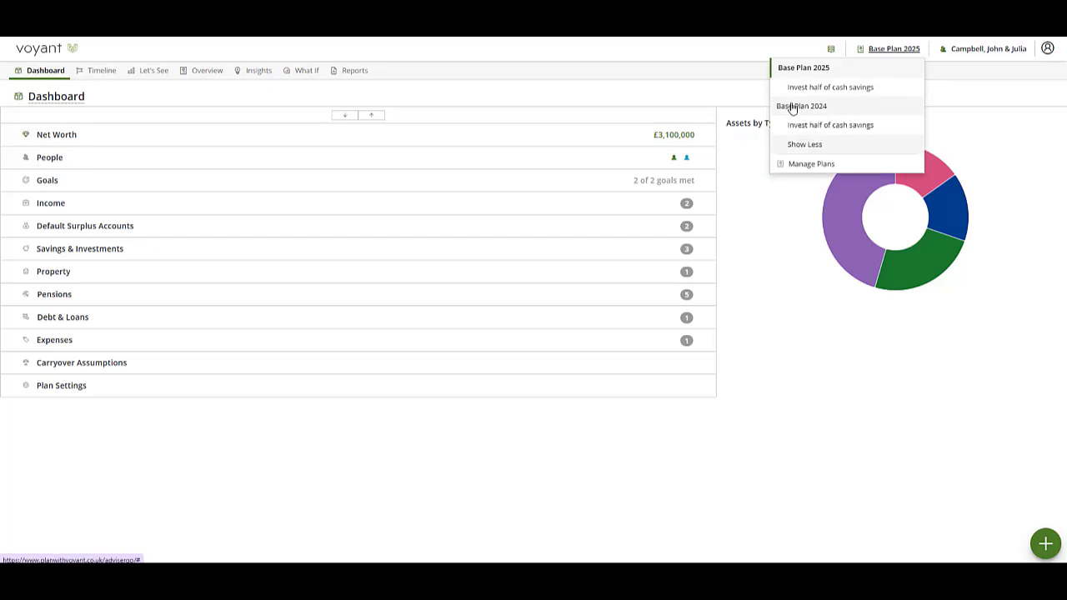
{"action": "left_click", "coordinate": [618, 118]}
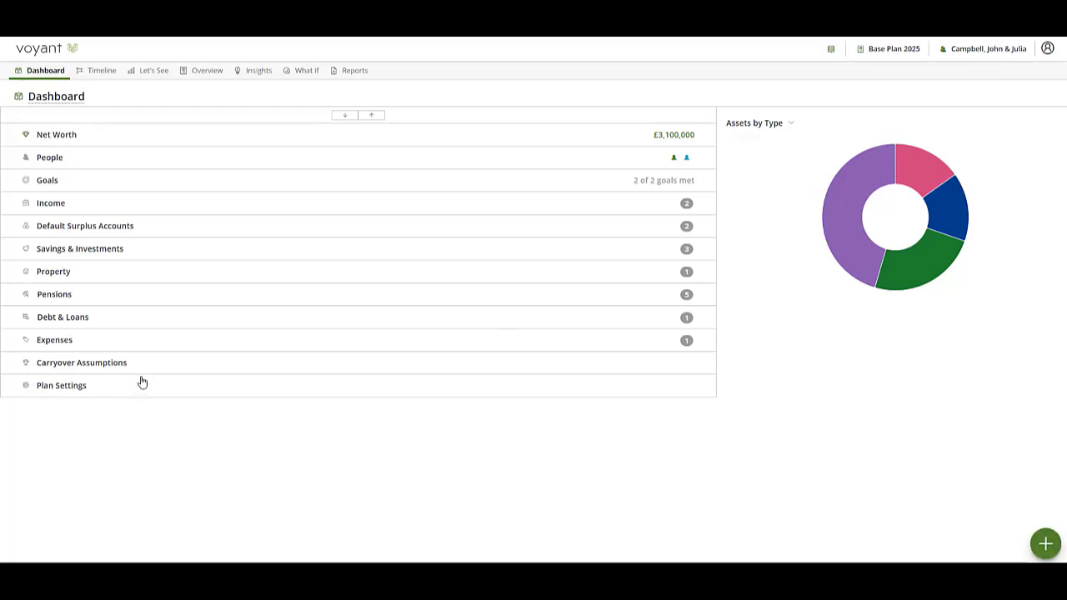
Step: Review the carryover assumptions and the inflation and growth plan settings, leaving both without changes
{"action": "left_click", "coordinate": [106, 365]}
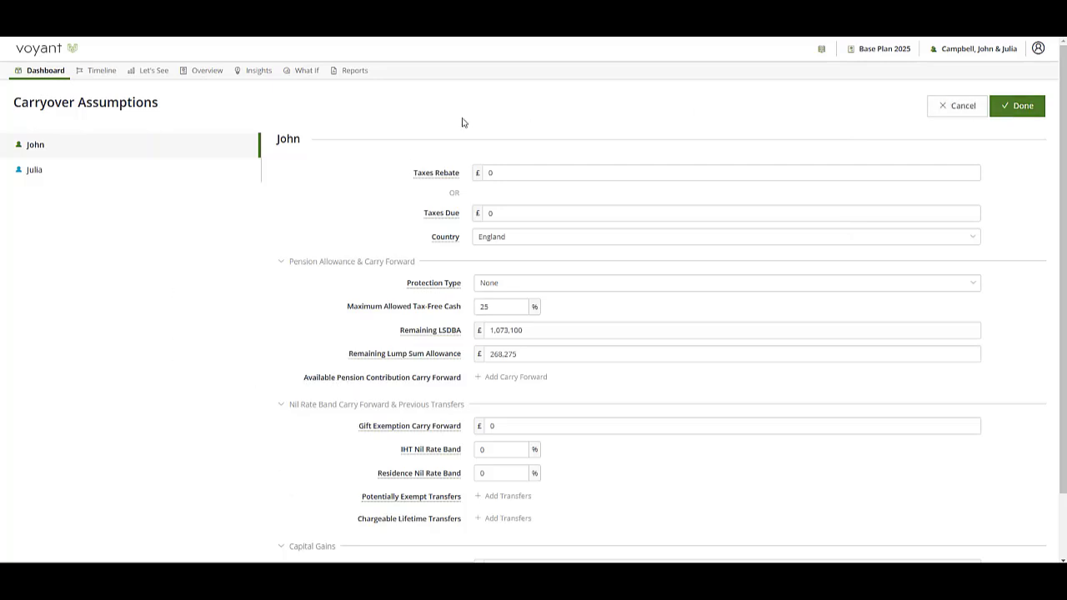
{"action": "left_click", "coordinate": [170, 180]}
{"action": "left_click", "coordinate": [953, 114]}
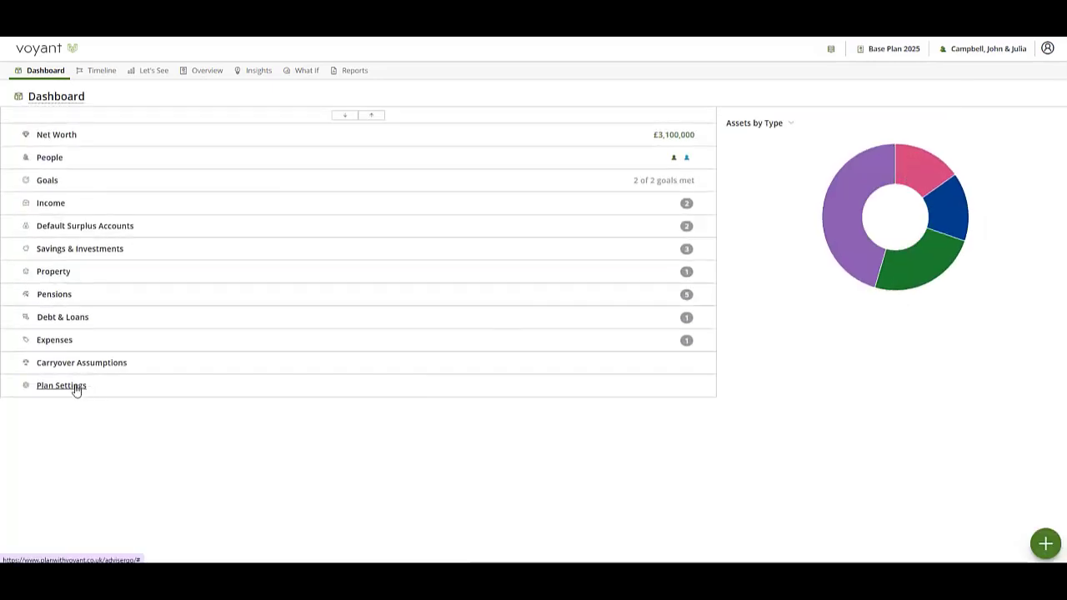
{"action": "left_click", "coordinate": [82, 387]}
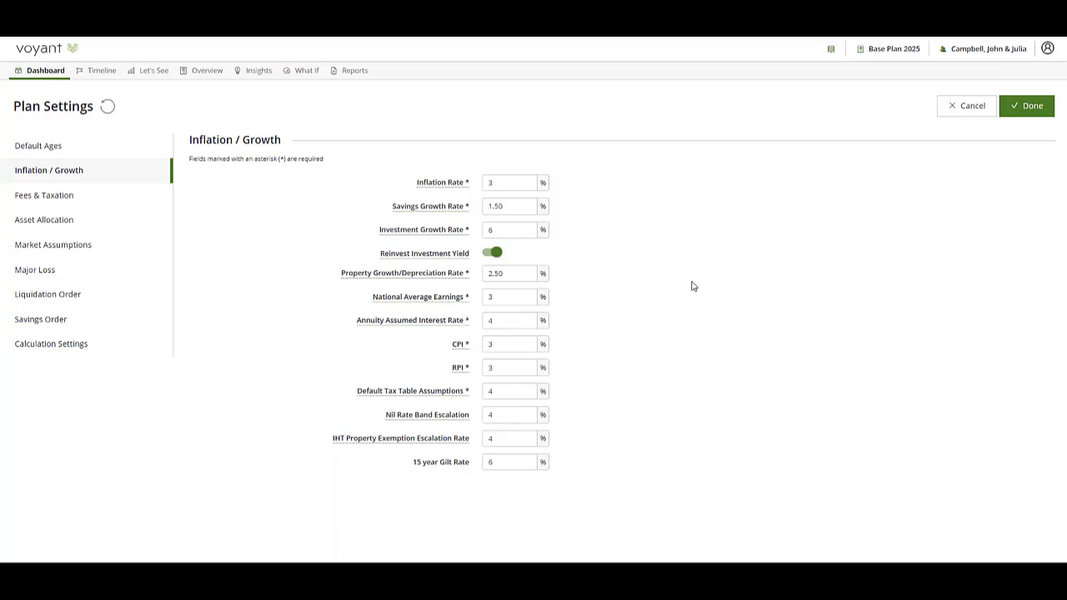
{"action": "left_click", "coordinate": [960, 112]}
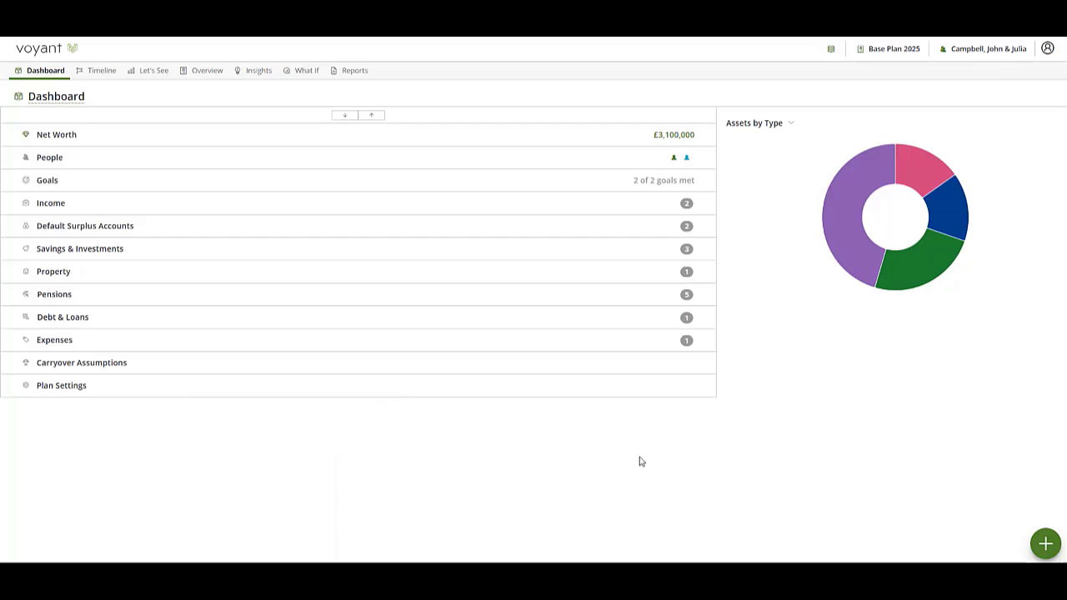
Step: Compare the cash flow charts of Base Plan 2025 and Base Plan 2024
{"action": "left_click", "coordinate": [160, 72]}
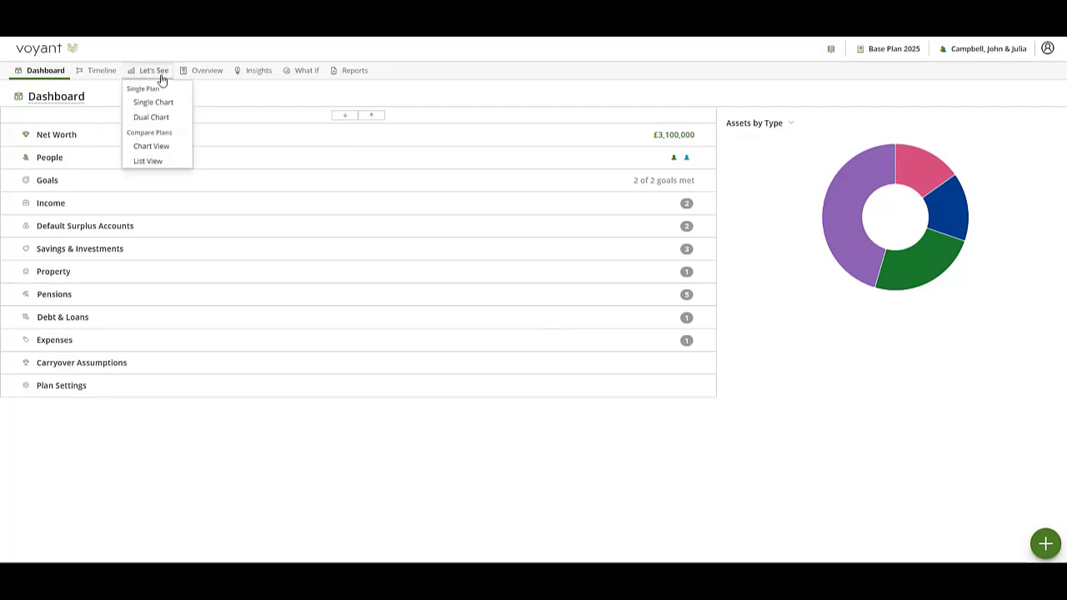
{"action": "left_click", "coordinate": [157, 148]}
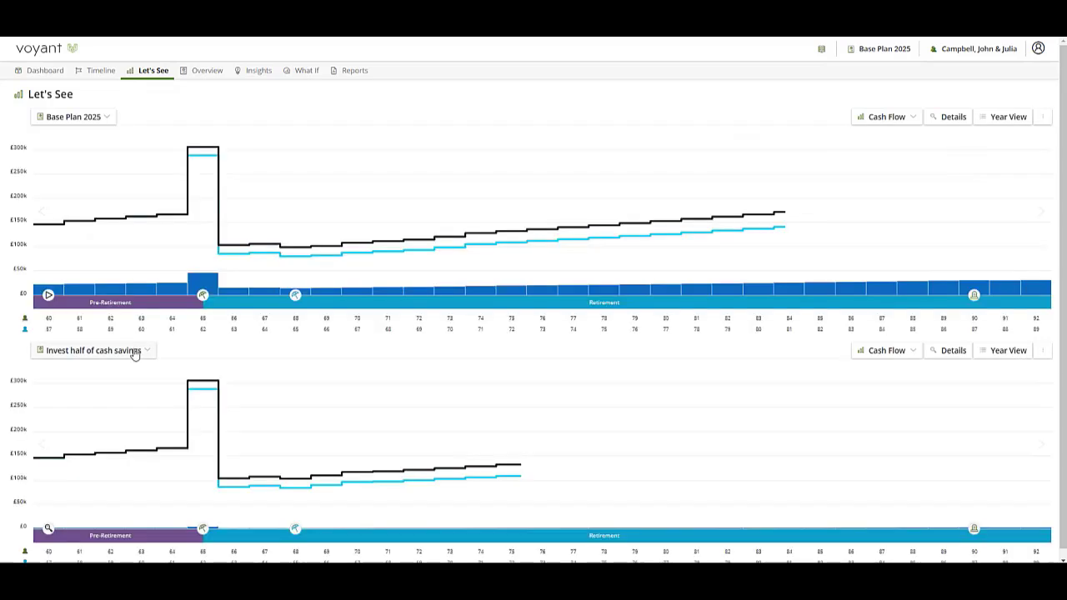
{"action": "left_click", "coordinate": [134, 350]}
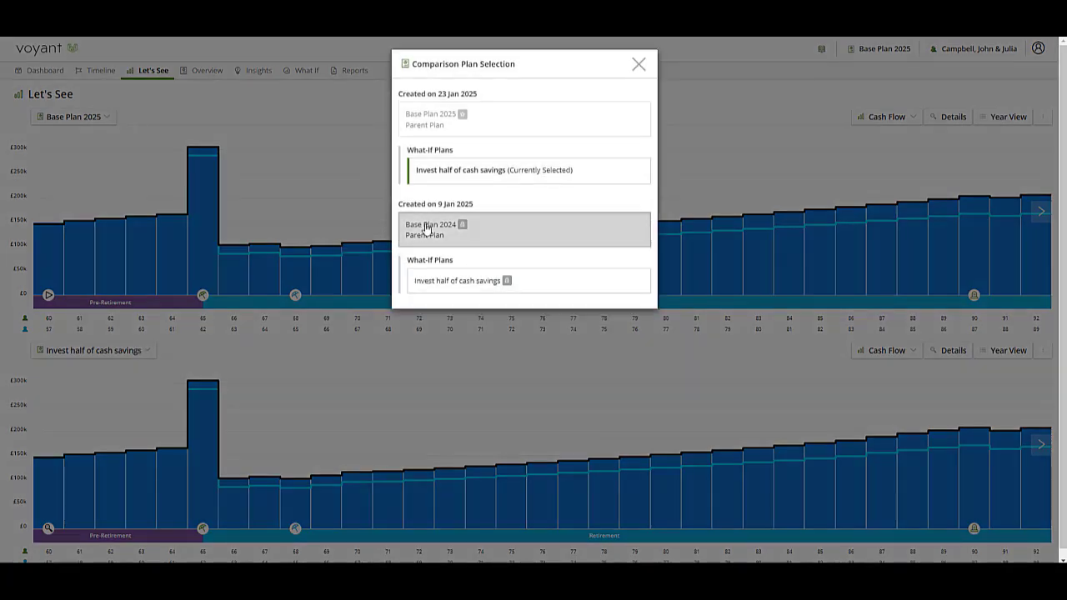
{"action": "left_click", "coordinate": [427, 228]}
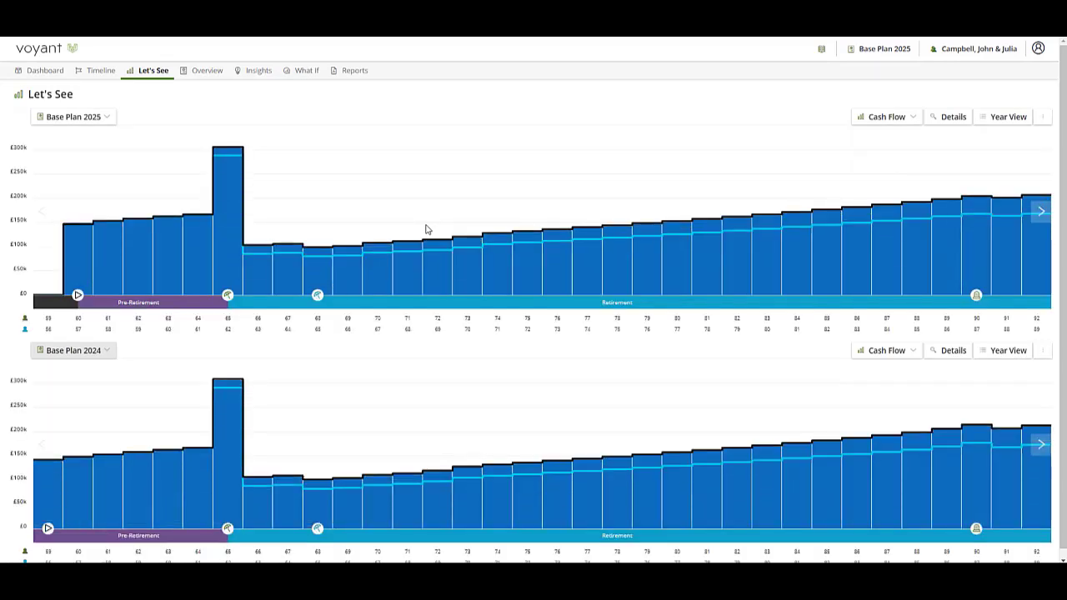
Step: Compare the two base plans' figures as a list for the year 2025
{"action": "left_click", "coordinate": [154, 72]}
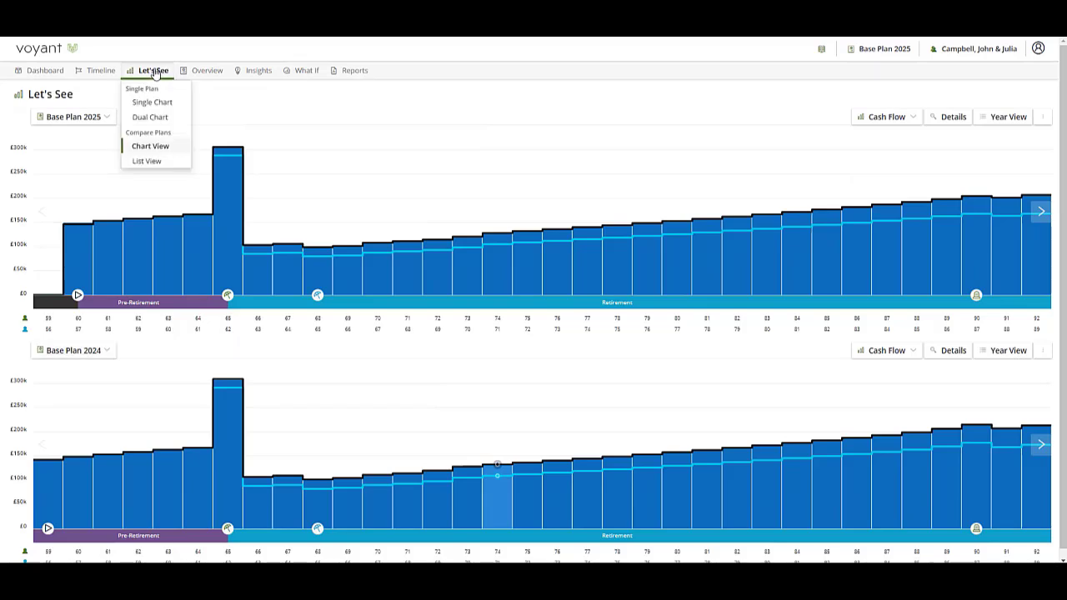
{"action": "left_click", "coordinate": [158, 161]}
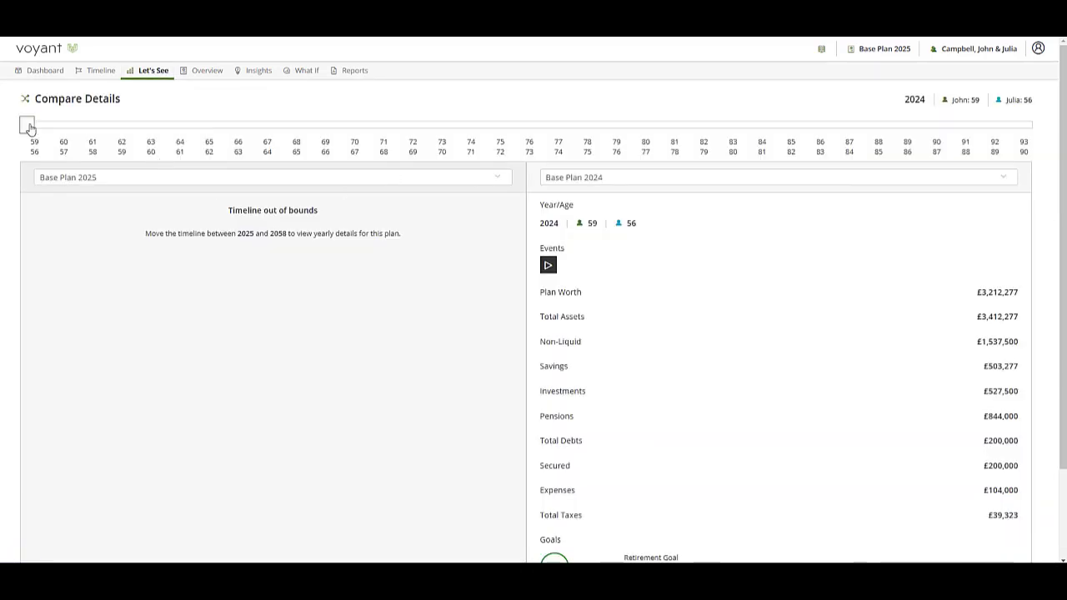
{"action": "left_click_drag", "start_coordinate": [29, 127], "coordinate": [55, 125]}
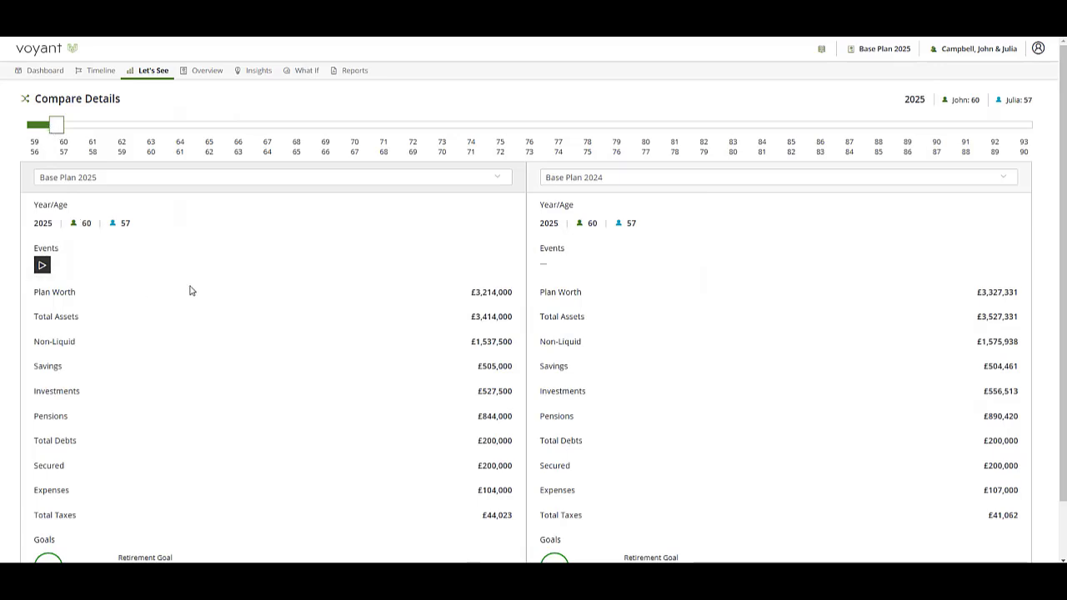